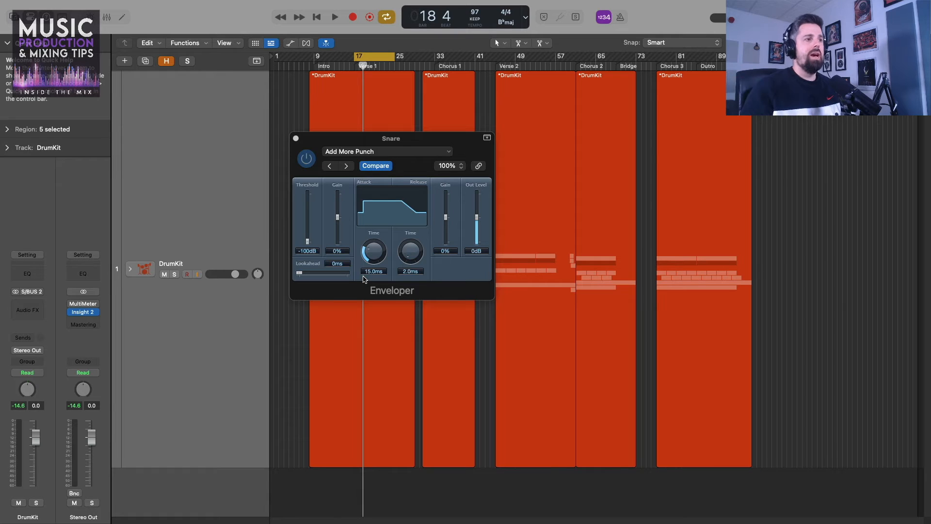
# Set the snare Enveloper's attack time to 20 ms and raise its attack gain to 90% while auditioning the loop
pyautogui.moveTo(364, 279); pyautogui.dragTo(361, 261)
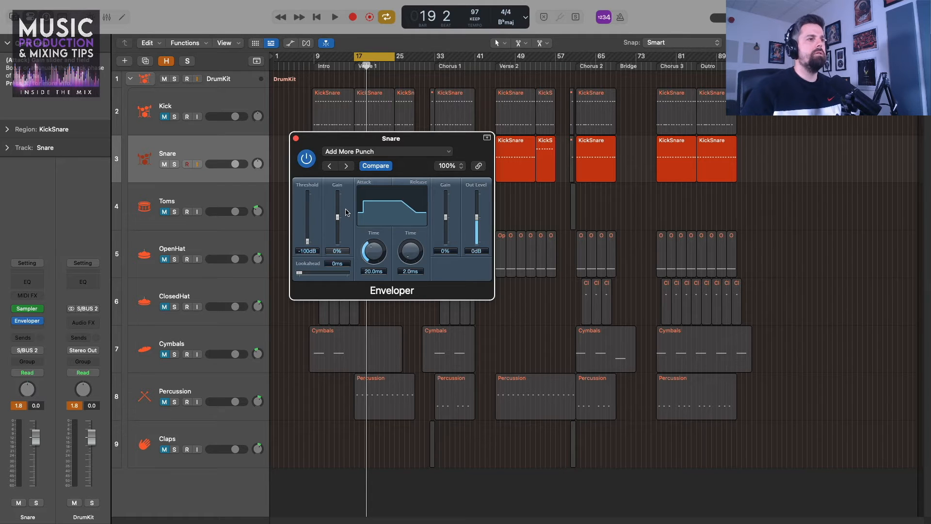
pyautogui.press('space')
pyautogui.moveTo(339, 221); pyautogui.dragTo(338, 197)
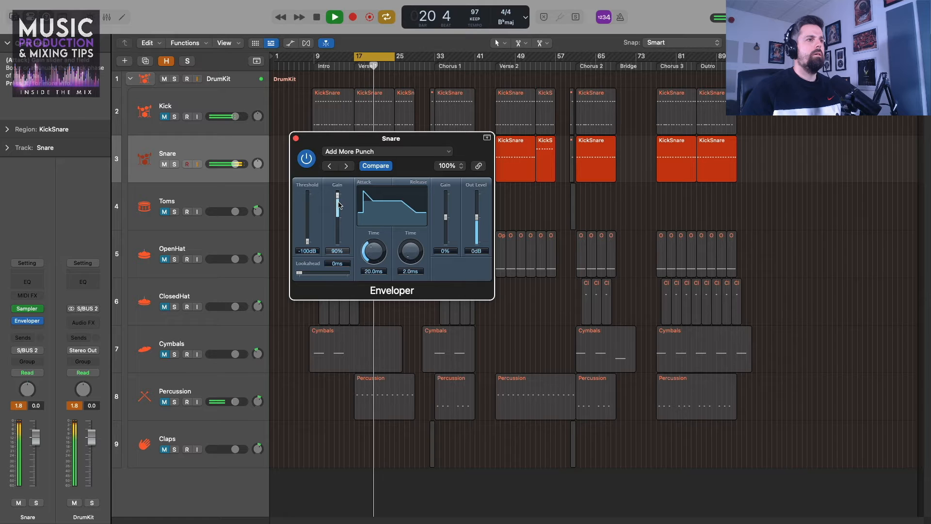
pyautogui.press('space')
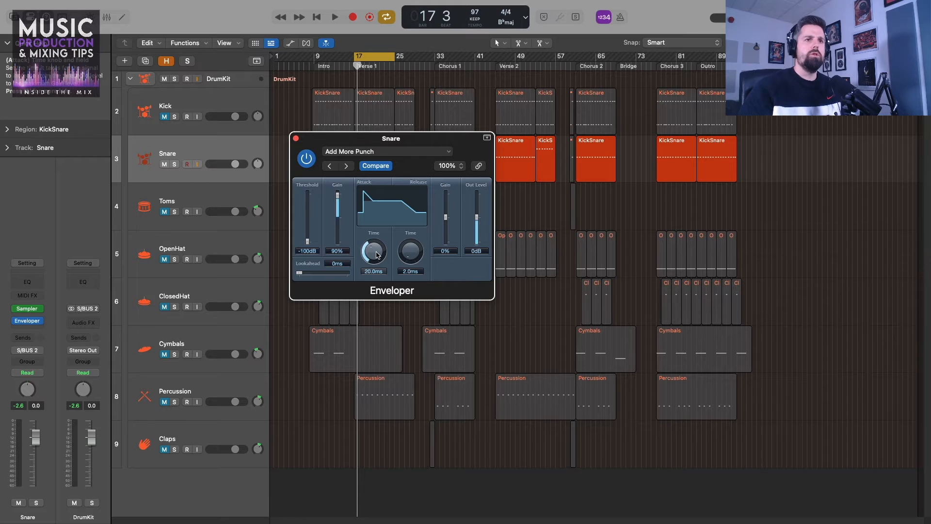
# Try a longer attack time of 89 ms on the snare's Enveloper during playback
pyautogui.press('space')
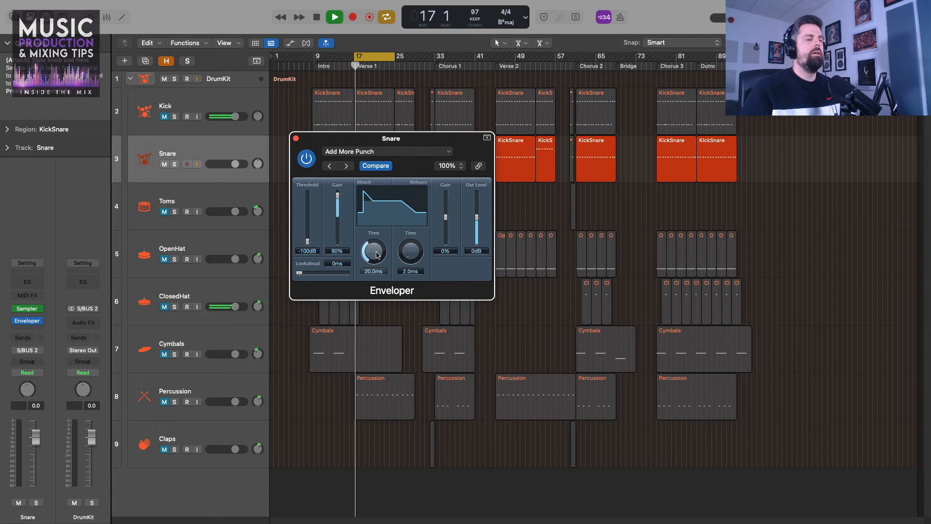
pyautogui.moveTo(377, 255); pyautogui.dragTo(374, 238)
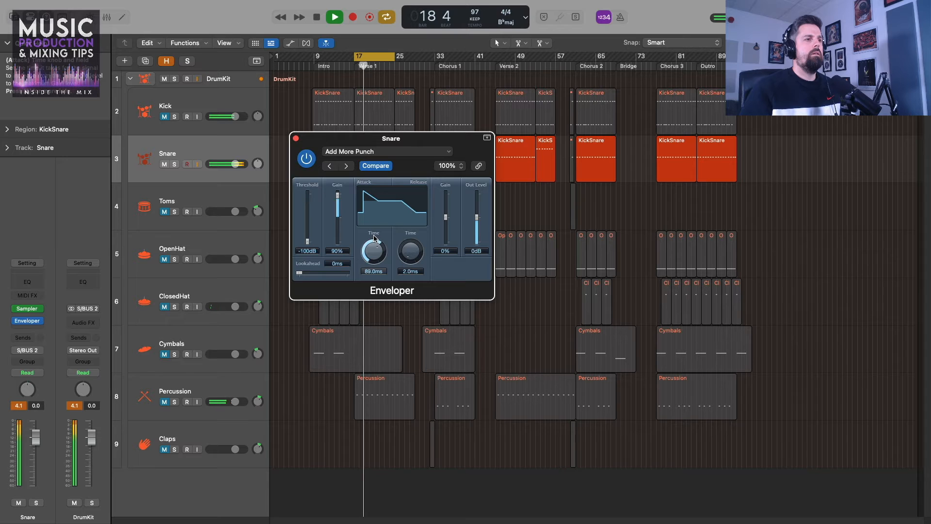
pyautogui.press('space')
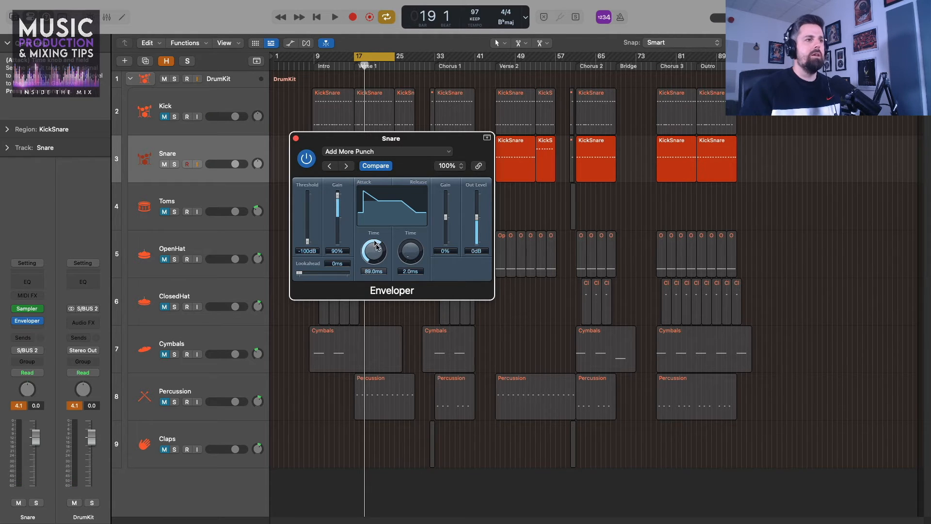
# Shorten the Enveloper's attack time to 23 ms and audition the snare
pyautogui.moveTo(376, 247); pyautogui.dragTo(368, 268)
pyautogui.press('space')
pyautogui.press('space')
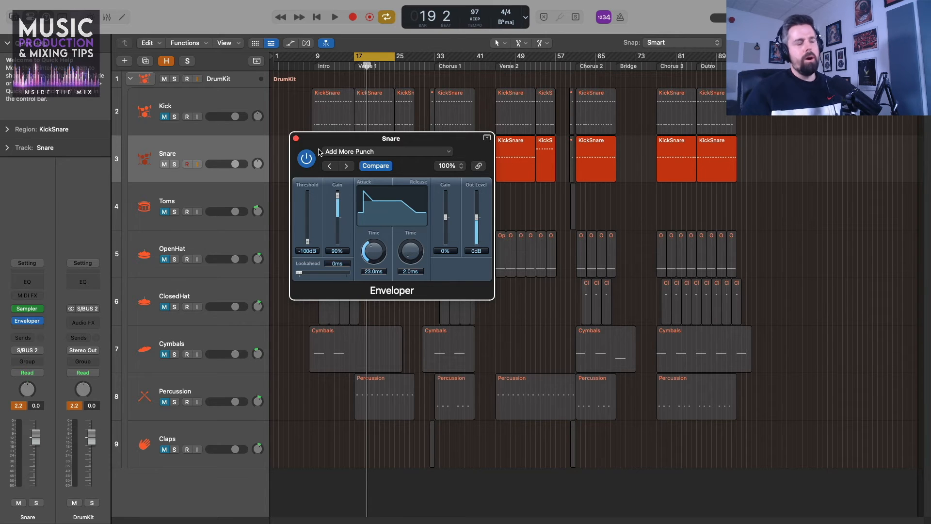
# Compare the snare with and without the Enveloper by bypassing and re-enabling the plug-in during playback
pyautogui.press('space')
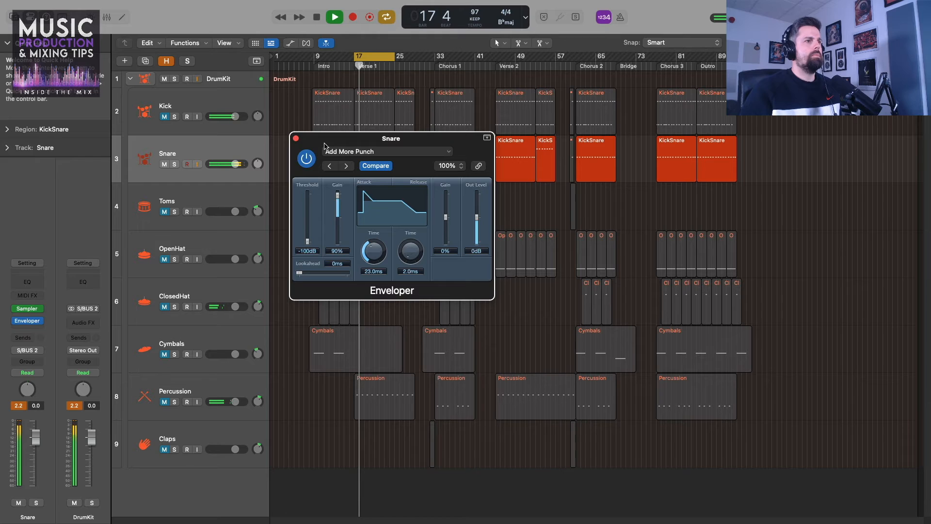
pyautogui.click(308, 159)
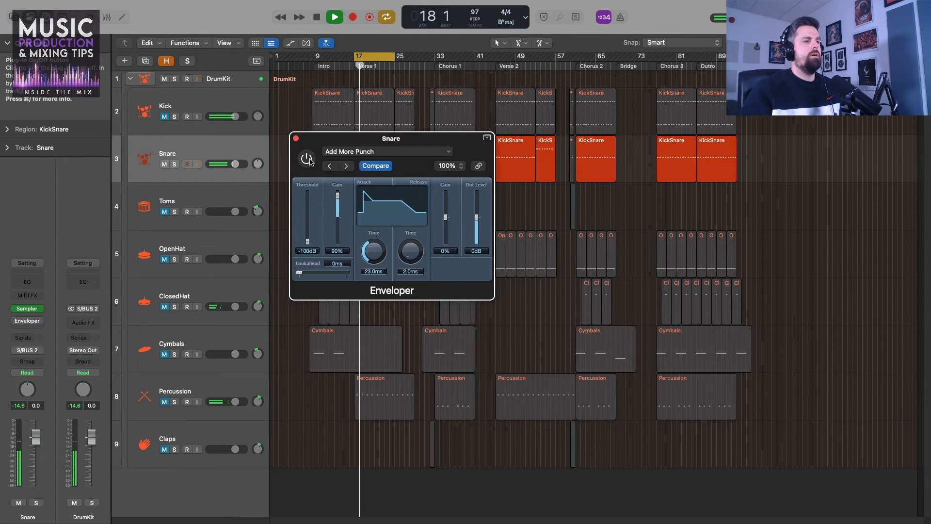
pyautogui.press('space')
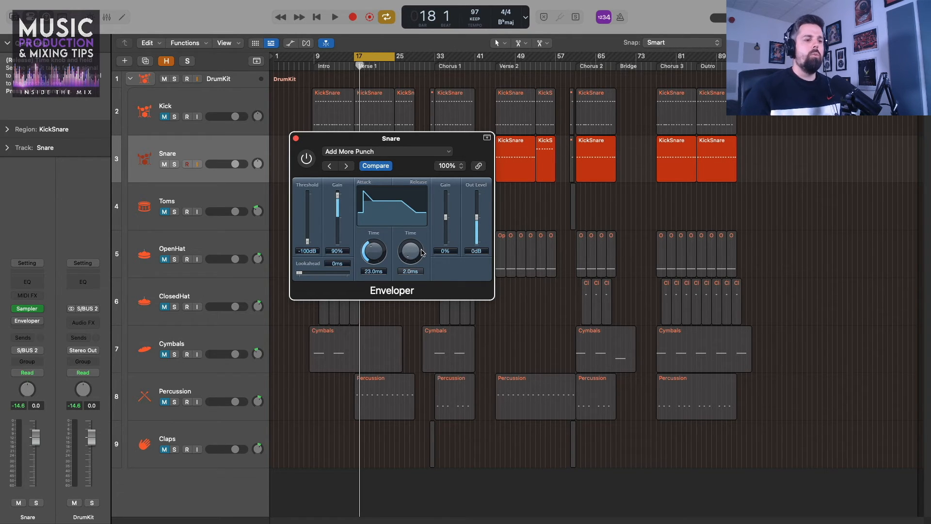
pyautogui.press('space')
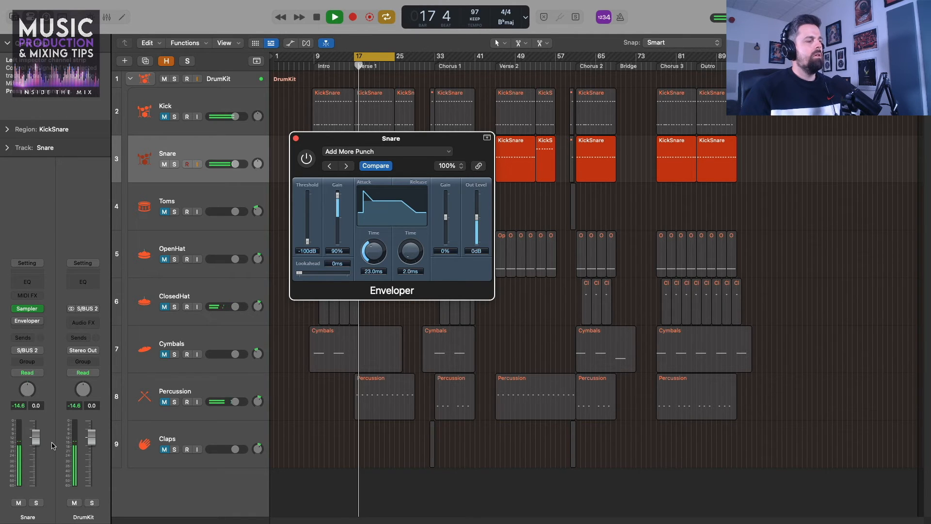
pyautogui.press('space')
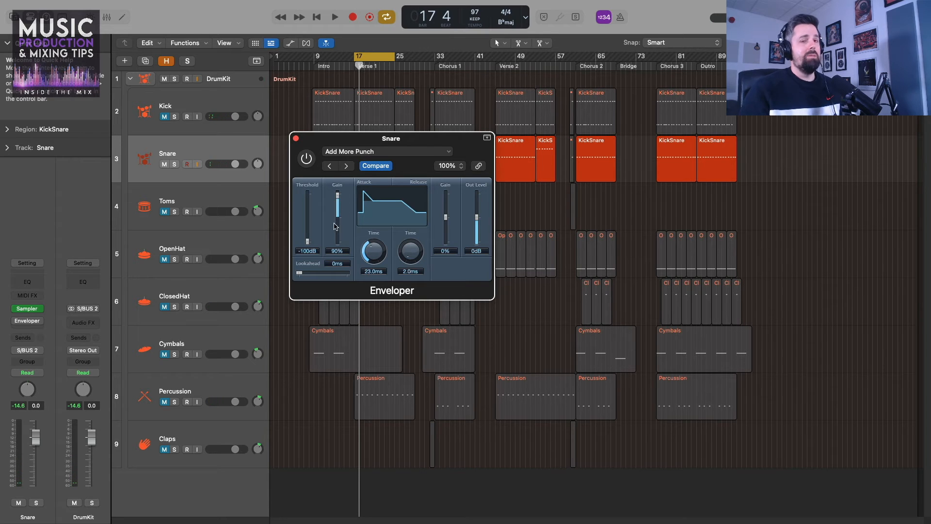
pyautogui.press('space')
pyautogui.click(306, 162)
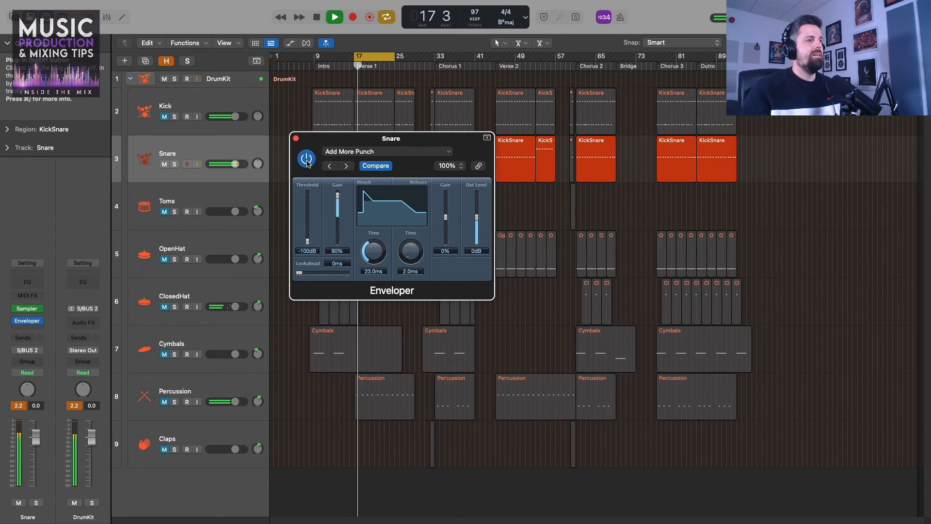
# Lower the Enveloper's attack gain to 60% with the loop playing
pyautogui.press('space')
pyautogui.moveTo(339, 198); pyautogui.dragTo(339, 202)
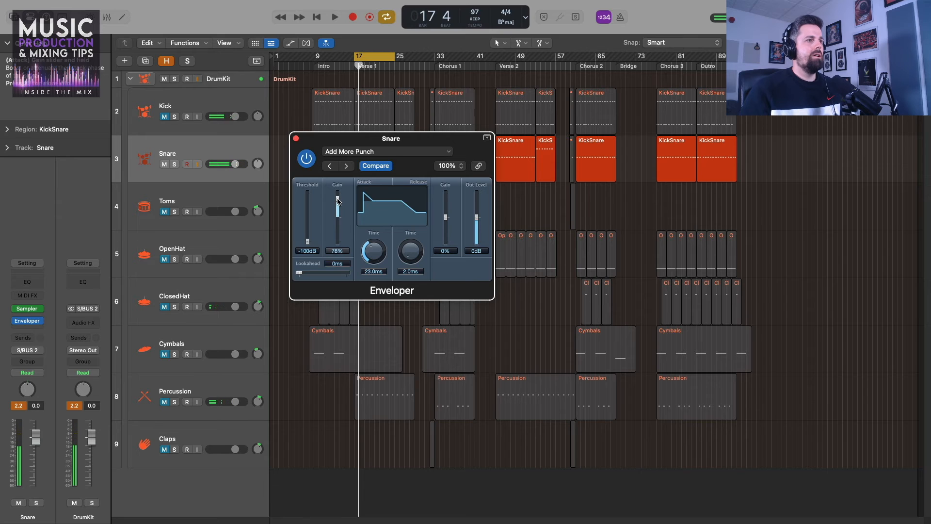
pyautogui.press('space')
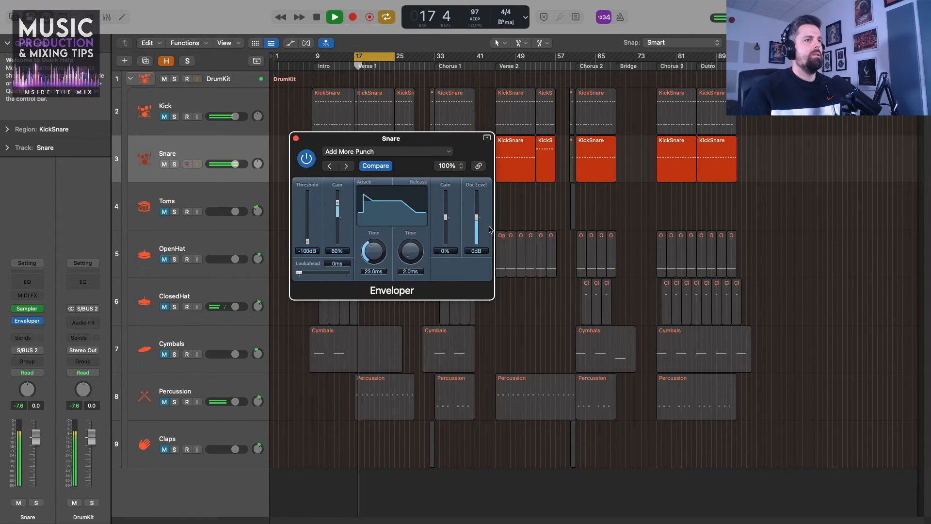
# Bypass the Enveloper to hear the unprocessed snare in the loop, and turn the plug-in back on
pyautogui.press('space')
pyautogui.click(305, 161)
pyautogui.press('space')
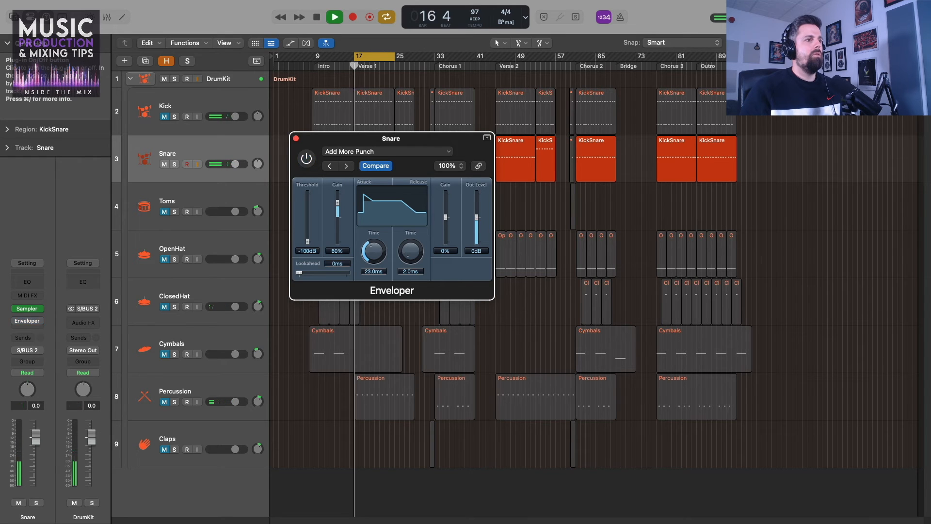
pyautogui.press('space')
pyautogui.click(304, 161)
# Reduce the Enveloper's output level to -3 dB and audition the level-compensated snare
pyautogui.moveTo(481, 220); pyautogui.dragTo(477, 227)
pyautogui.press('space')
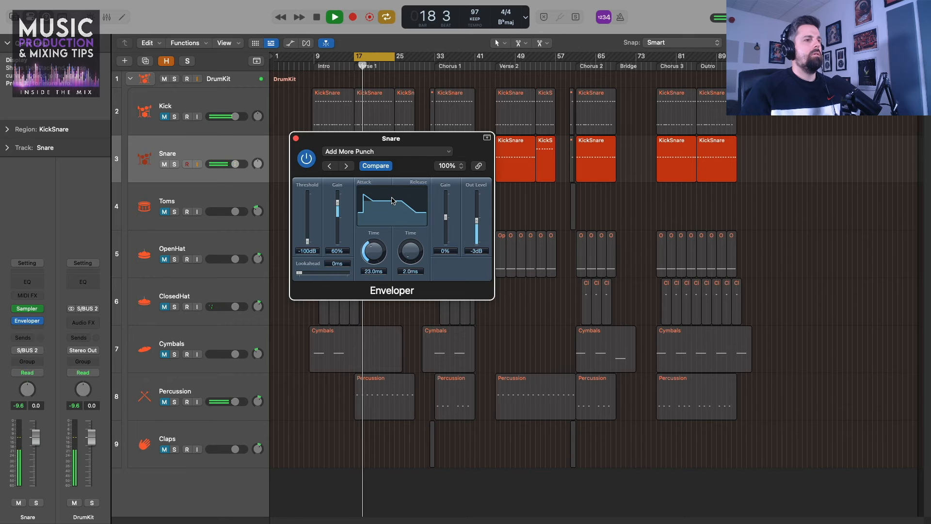
pyautogui.press('space')
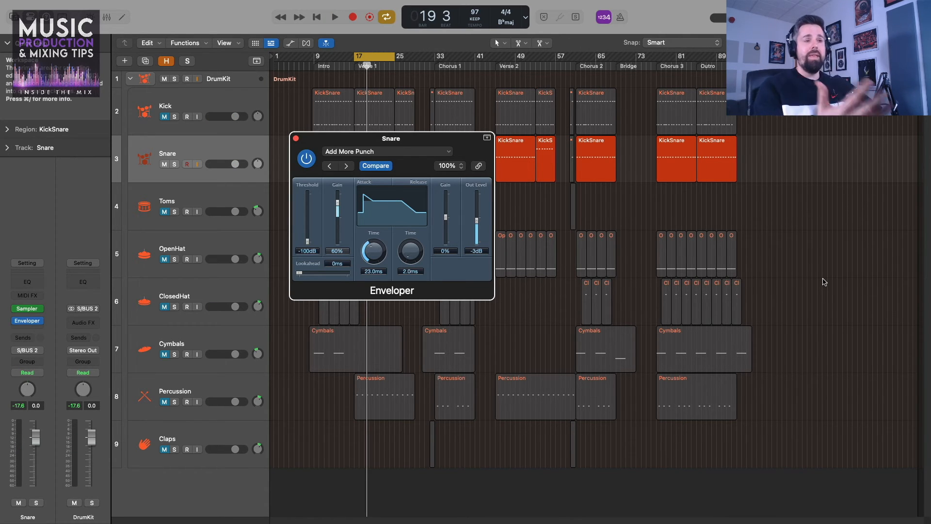
pyautogui.press('space')
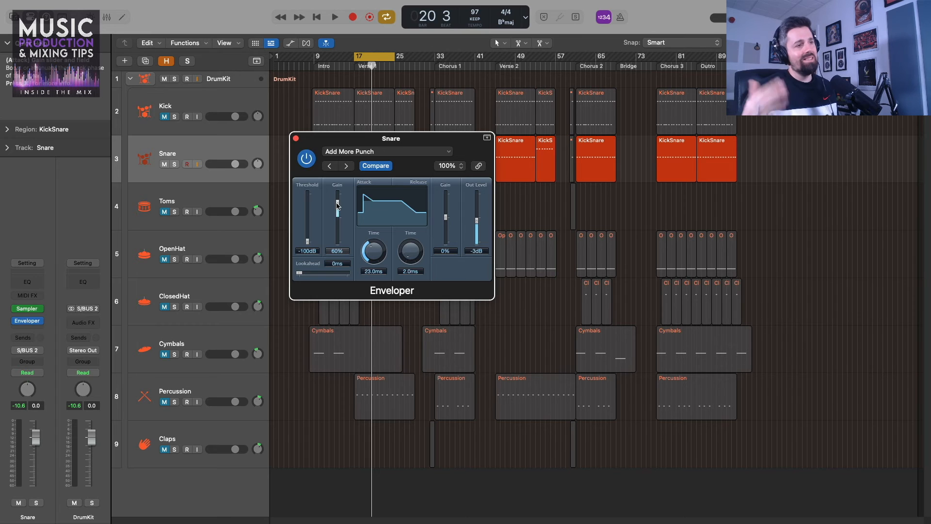
# Pull the Enveloper's attack gain down to -100% and play the loop to hear the softened snare
pyautogui.moveTo(338, 206); pyautogui.dragTo(339, 245)
pyautogui.press('space')
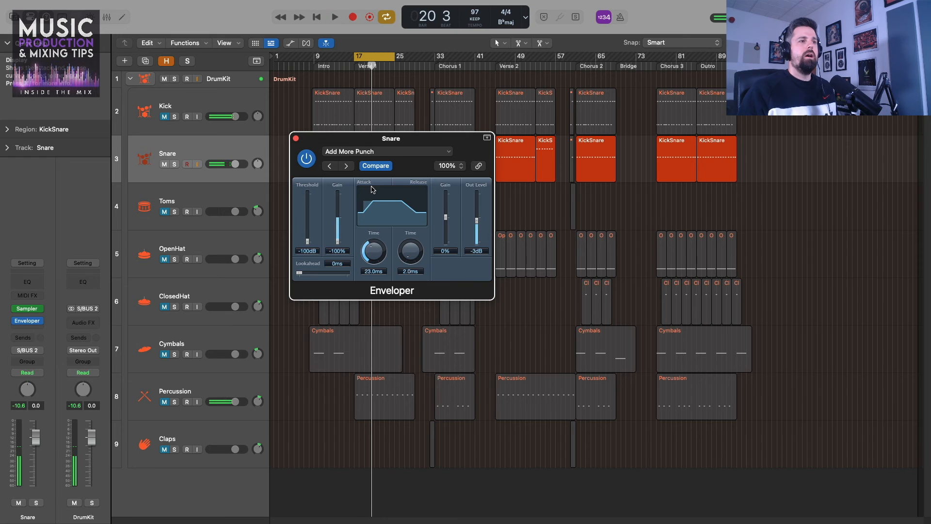